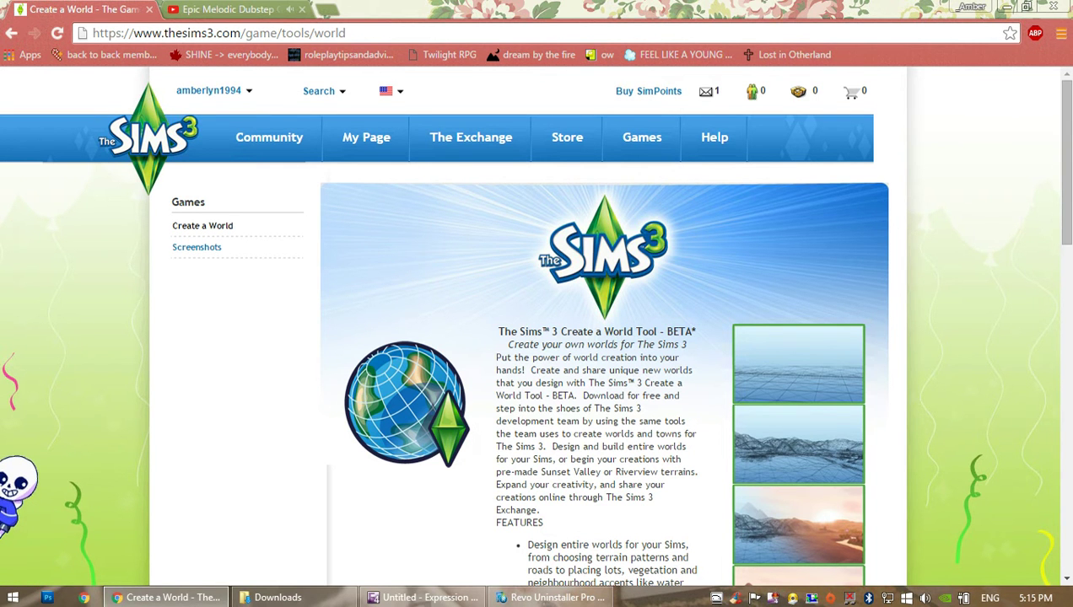
Try to launch The Sims 3 Create a World Tool from its desktop shortcut and dismiss the error dialog
scroll(444, 324, "down", 1)
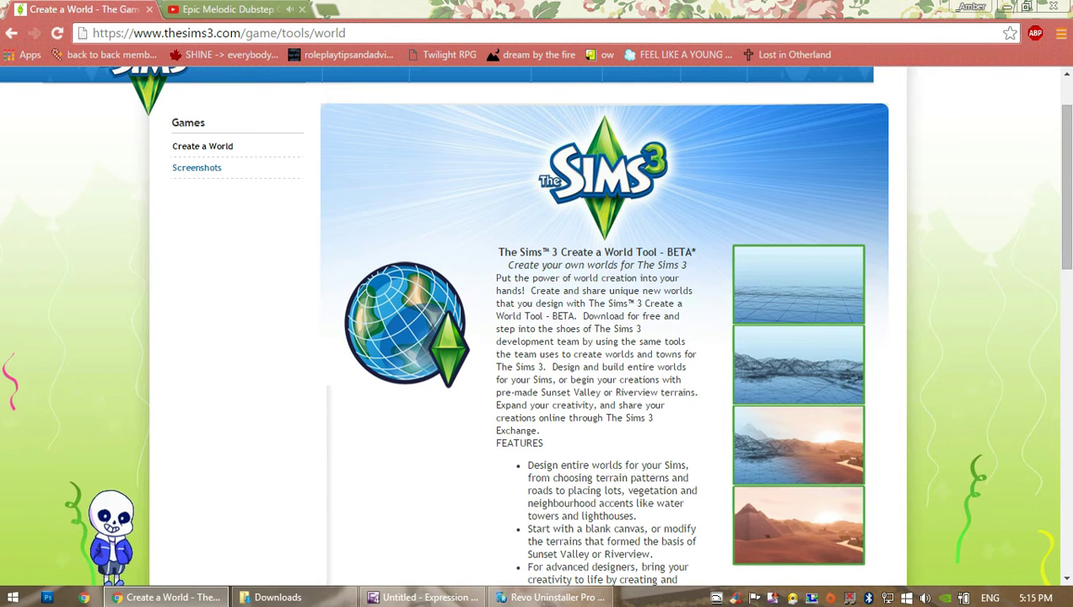
scroll(444, 324, "down", 1)
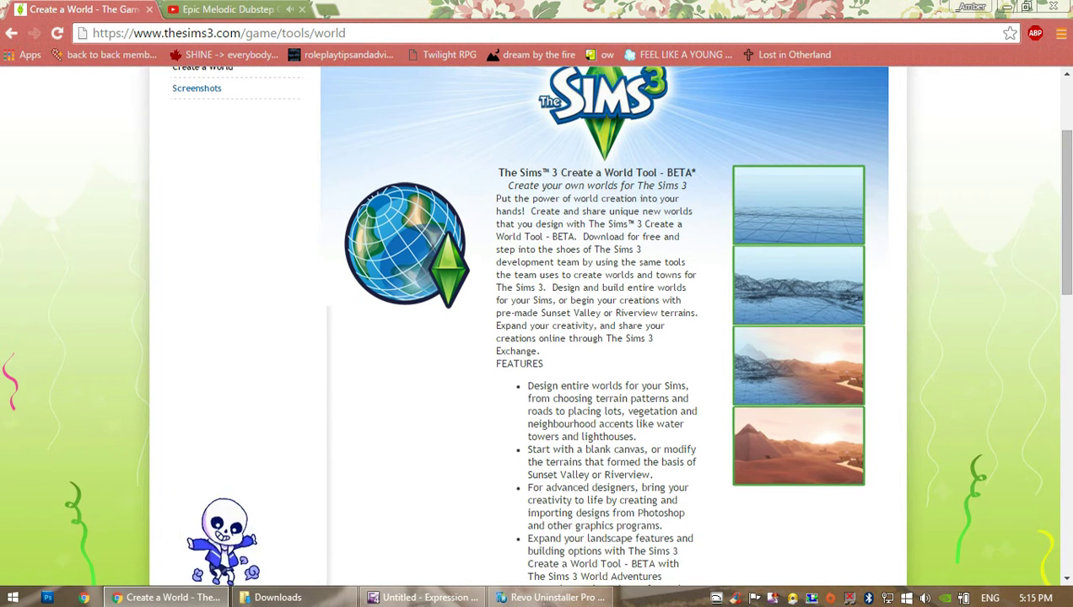
key("super+d")
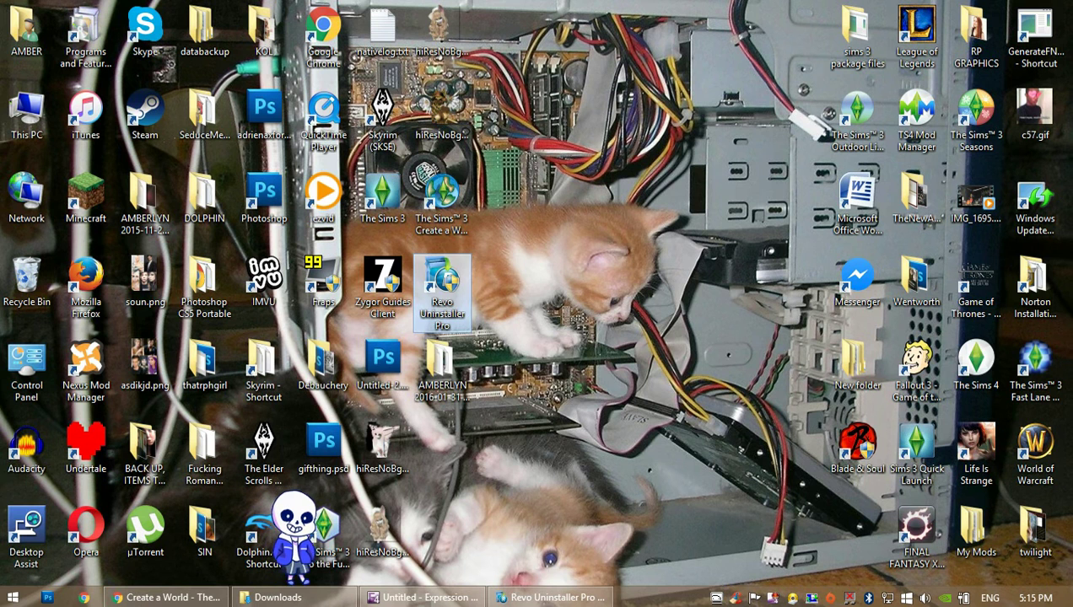
double_click(441, 210)
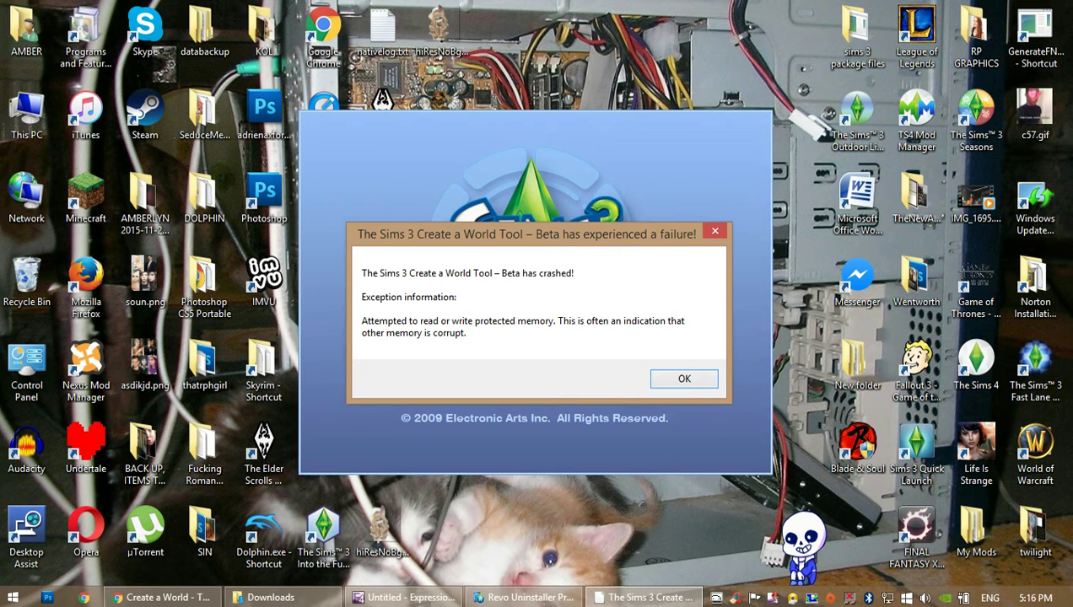
key("Return")
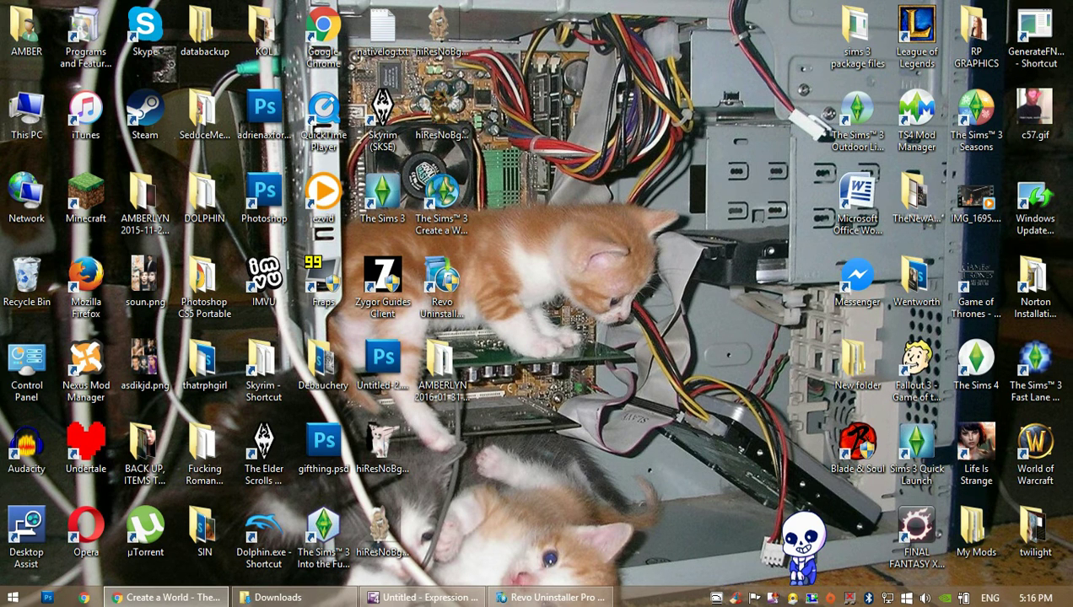
left_click(442, 203)
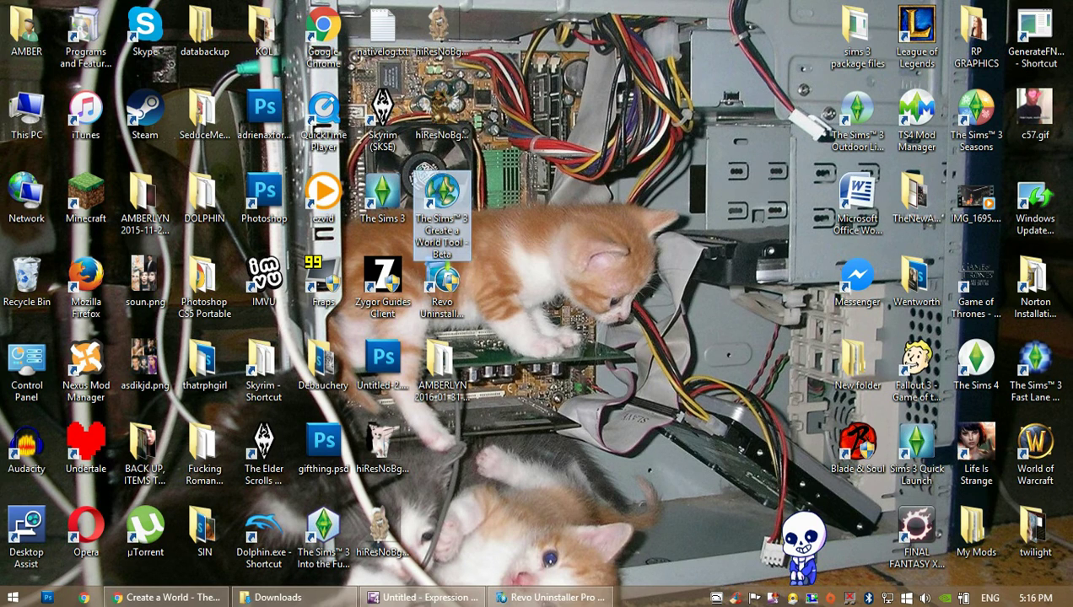
In Revo Uninstaller Pro, uninstall The Sims 3 Create a World Tool - Beta, including its saved user data
left_click(550, 597)
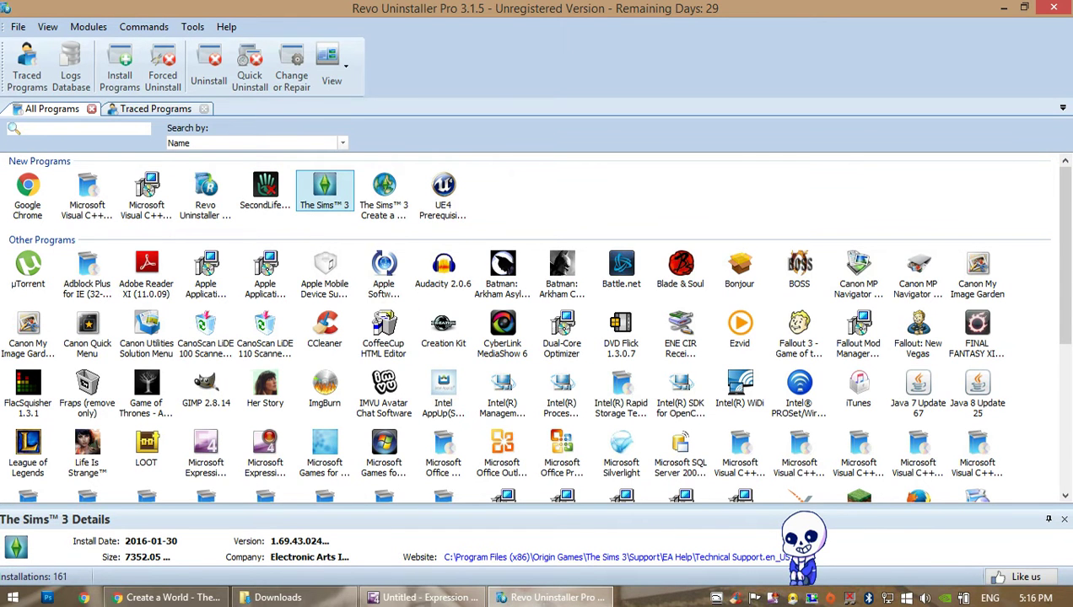
left_click(383, 190)
right_click(411, 187)
left_click(447, 196)
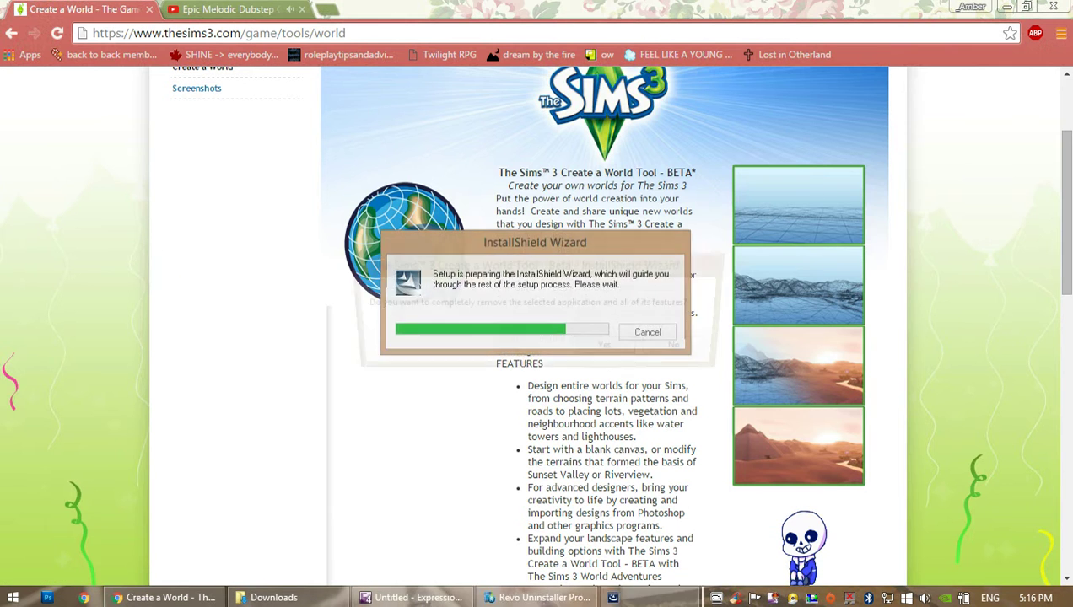
left_click(609, 349)
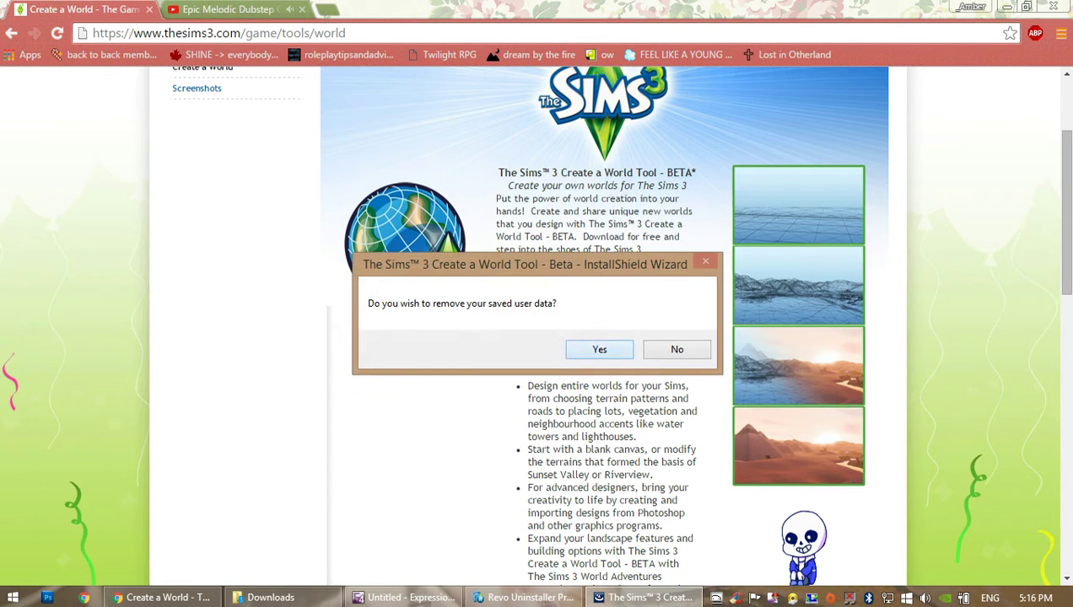
left_click(604, 349)
key("Return")
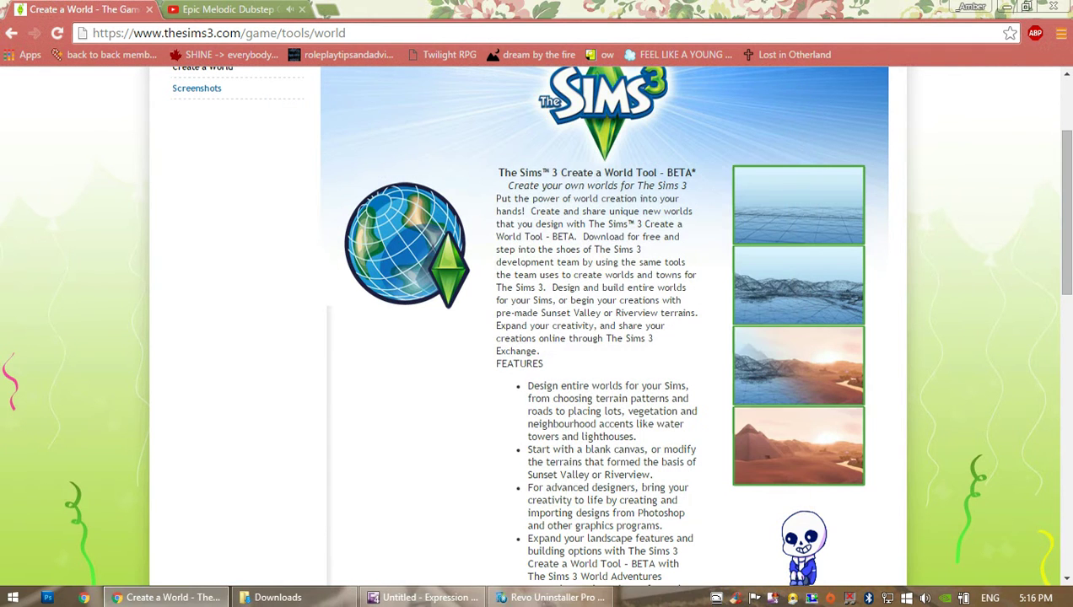
Examine the web address and introductory description on The Sims 3 Create a World Tool page in Chrome
scroll(536, 338, "down", 2)
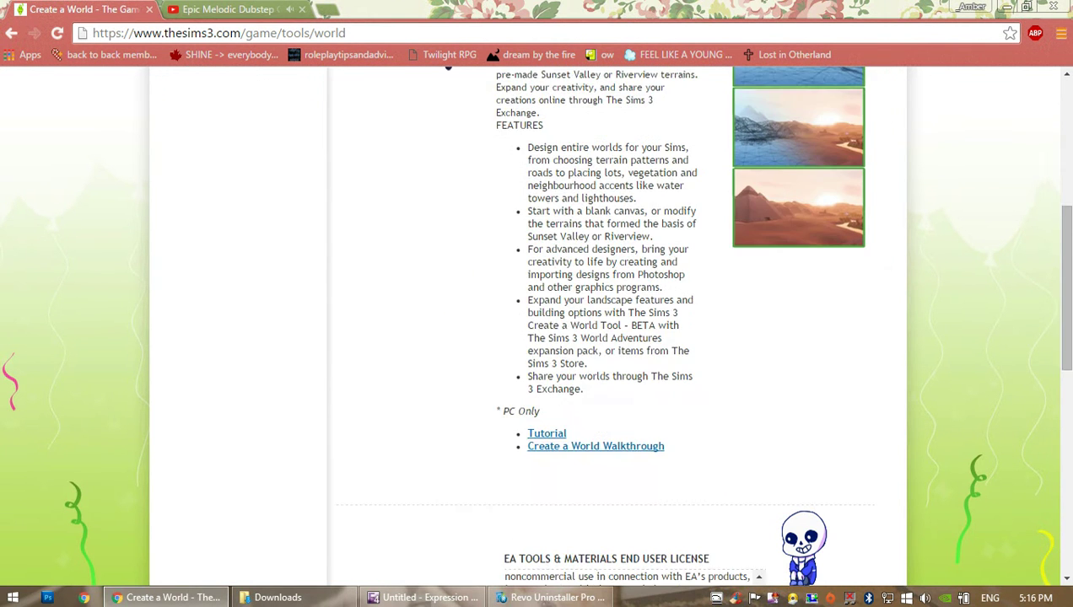
scroll(536, 338, "up", 3)
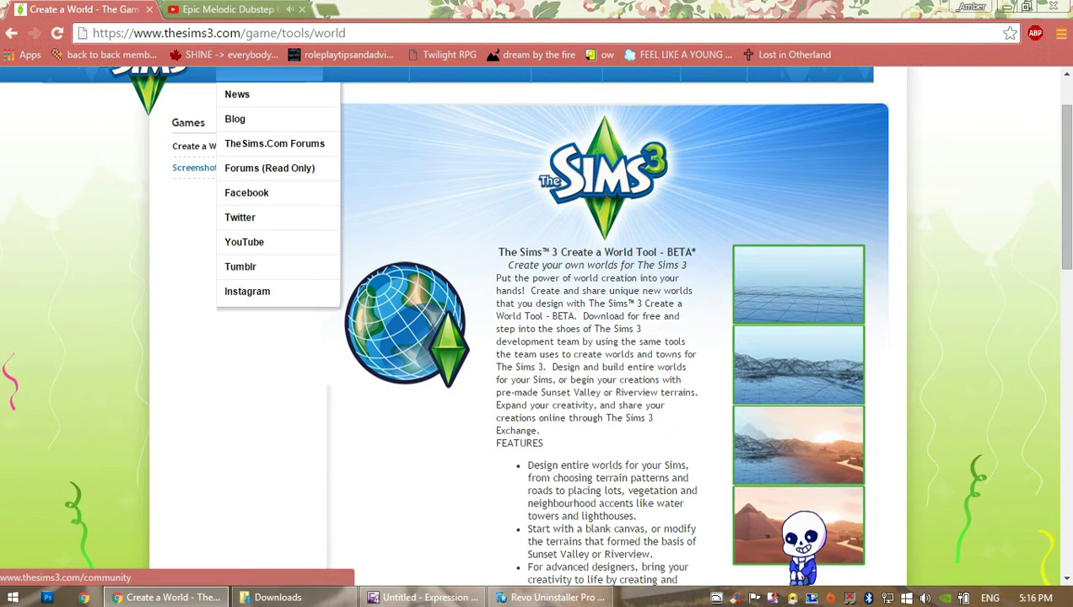
left_click_drag(120, 33, 301, 33)
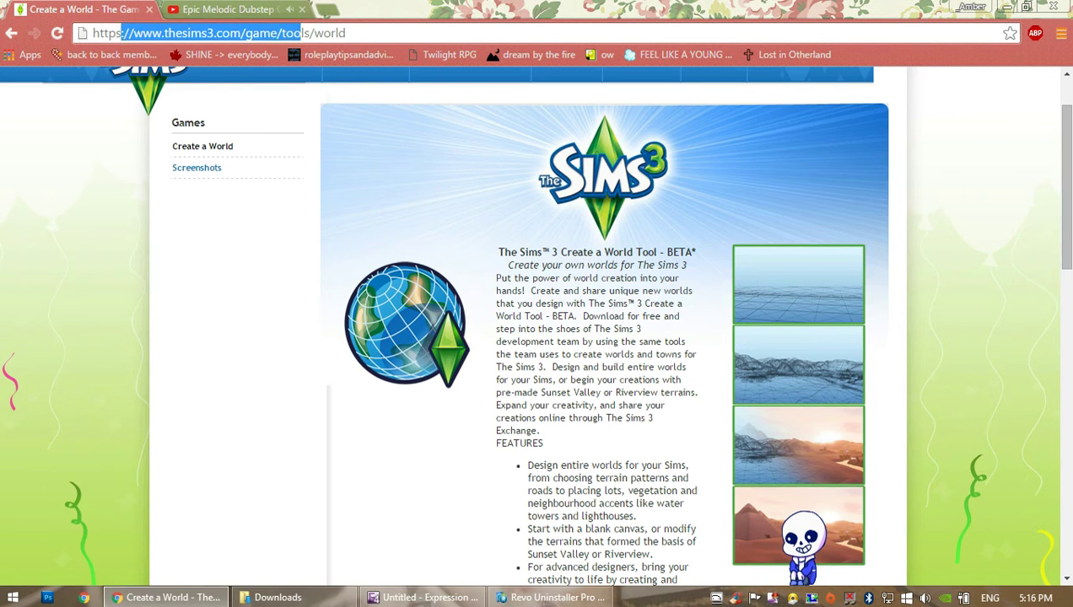
left_click(304, 33)
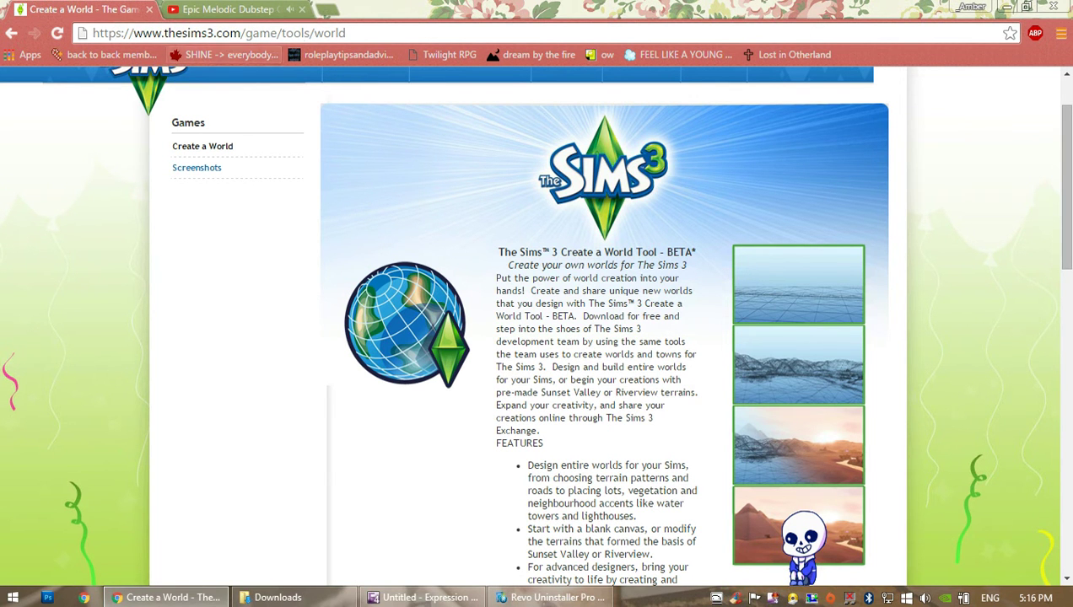
left_click_drag(214, 33, 335, 33)
left_click(339, 33)
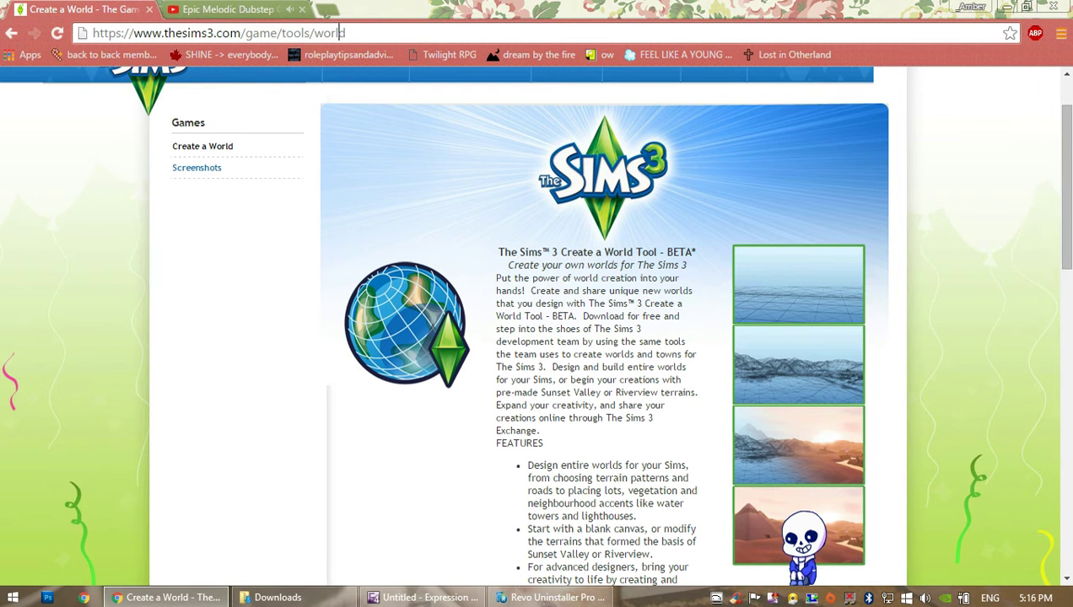
left_click_drag(460, 221, 546, 367)
left_click(548, 364)
scroll(548, 362, "down", 5)
scroll(546, 356, "up", 4)
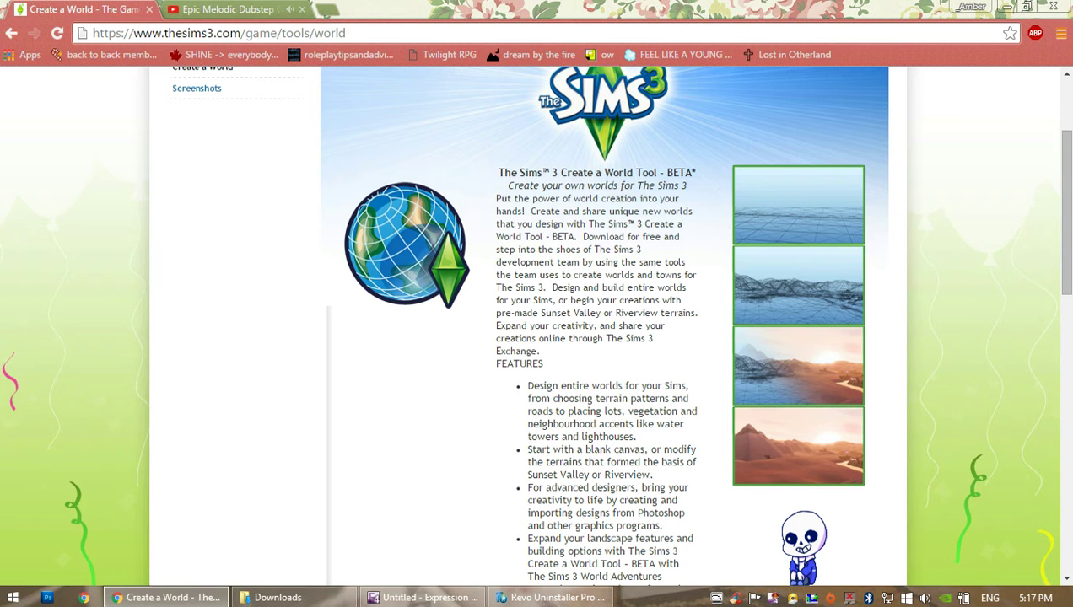
scroll(573, 320, "up", 2)
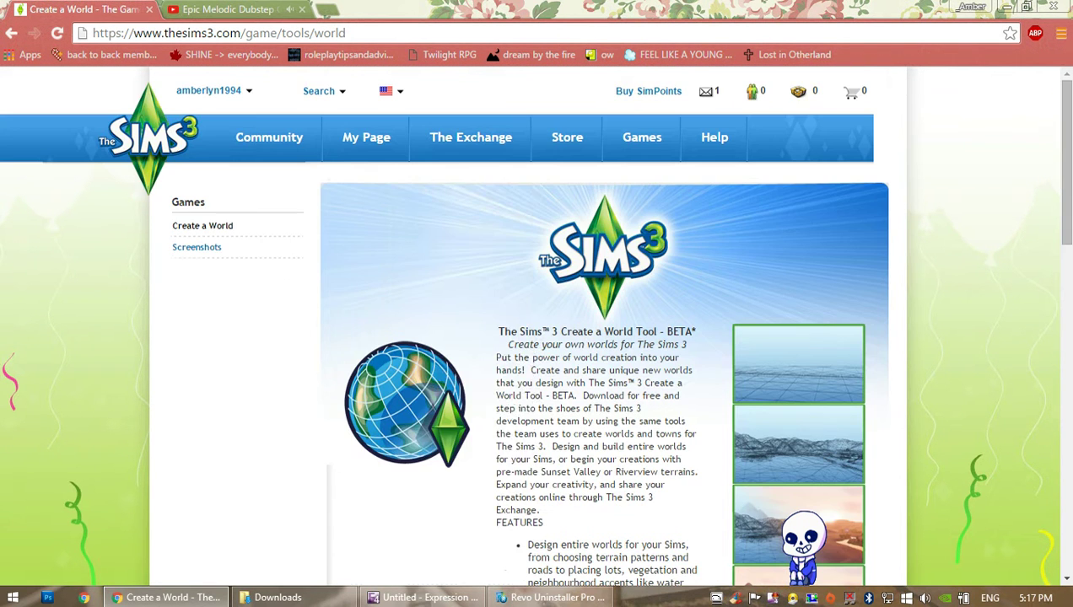
Review the end user license section and leave the EA Online Terms & Conditions accepted
scroll(471, 143, "down", 7)
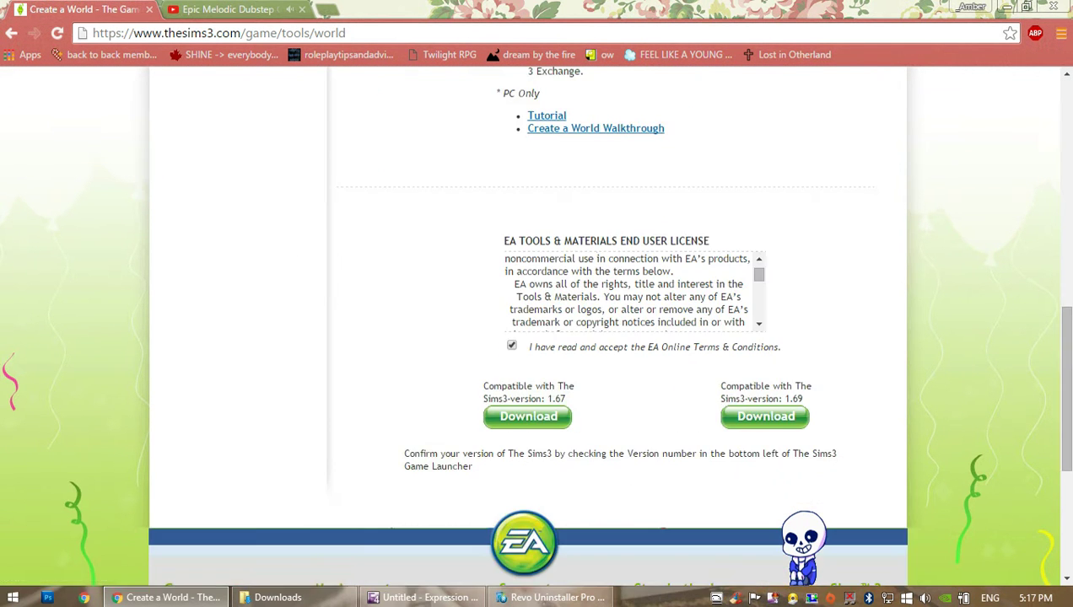
scroll(802, 539, "down", 1)
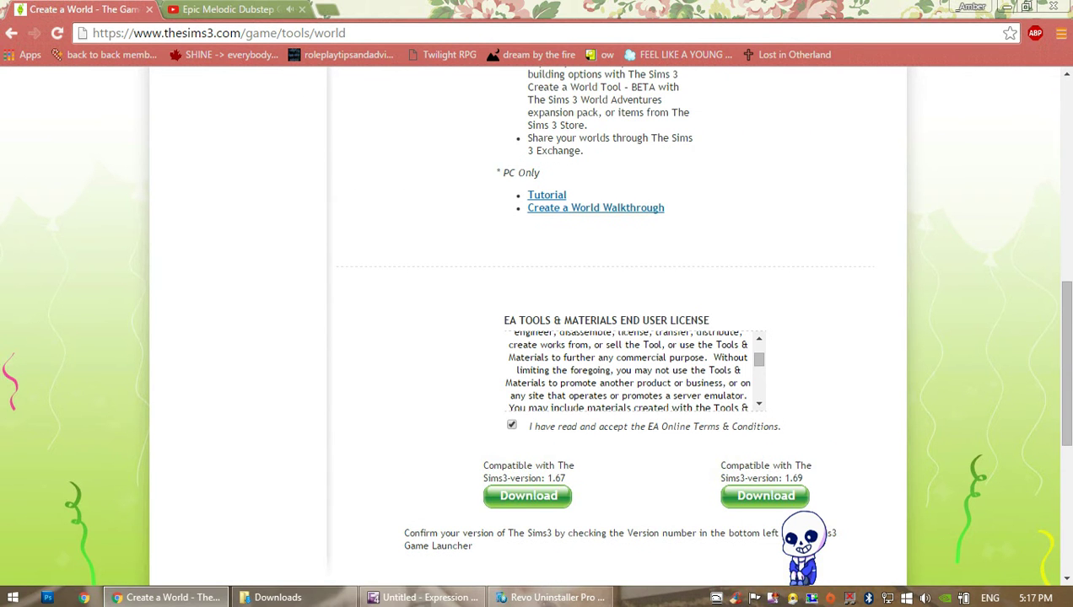
left_click(512, 425)
left_click(512, 425)
scroll(512, 425, "down", 4)
scroll(512, 425, "up", 4)
scroll(801, 539, "down", 1)
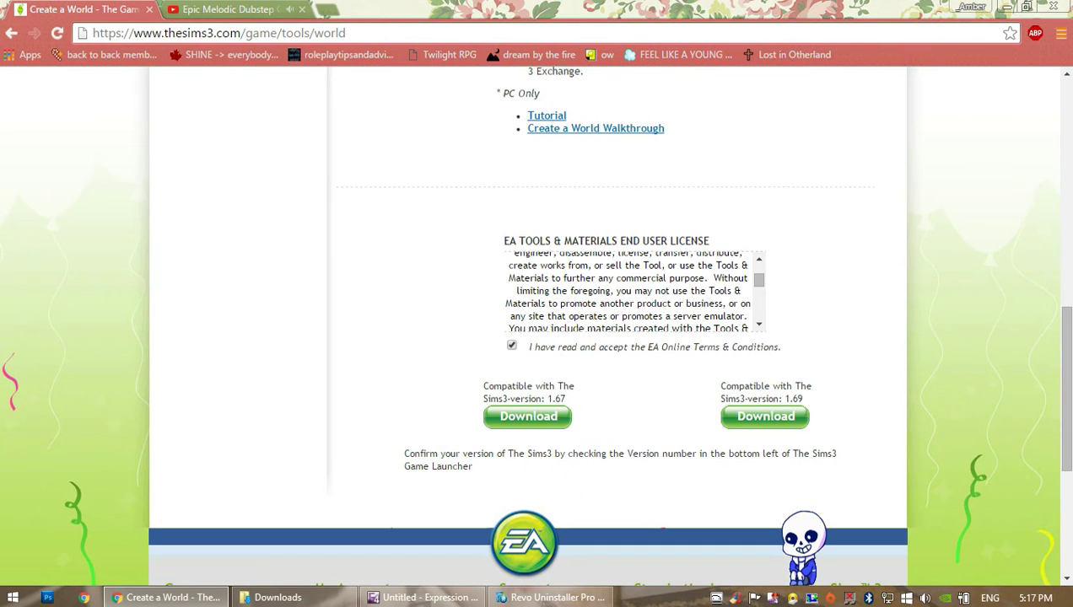
Start downloading the Create a World Tool installer compatible with The Sims 3 version 1.69 and cancel the download
left_click_drag(484, 387, 568, 387)
left_click(568, 388)
left_click_drag(721, 387, 790, 453)
left_click(804, 399)
left_click(804, 400)
left_click(804, 399)
left_click_drag(805, 400, 773, 387)
left_click(804, 400)
left_click(766, 417)
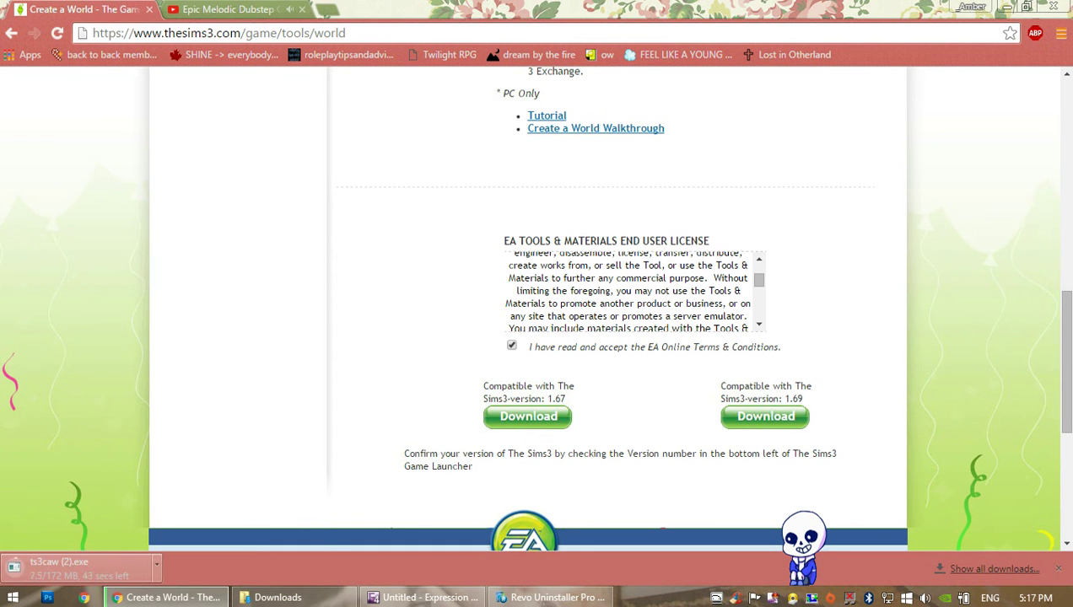
left_click(156, 568)
left_click(179, 540)
Run ts3caw.exe from the Downloads folder, accept the license, and install the tool with the Typical setup type
left_click(277, 597)
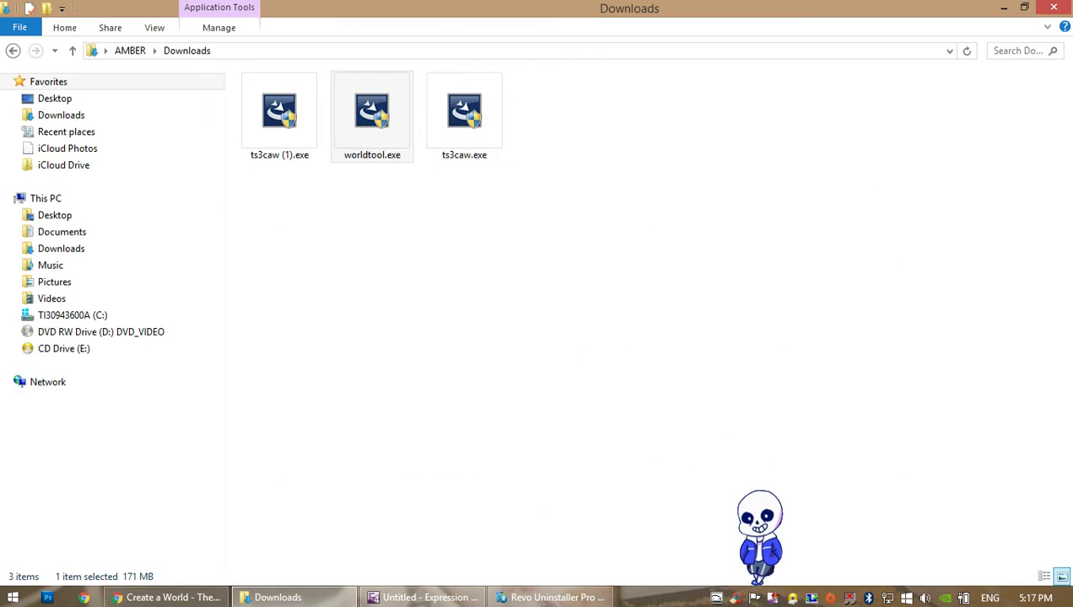
left_click(411, 246)
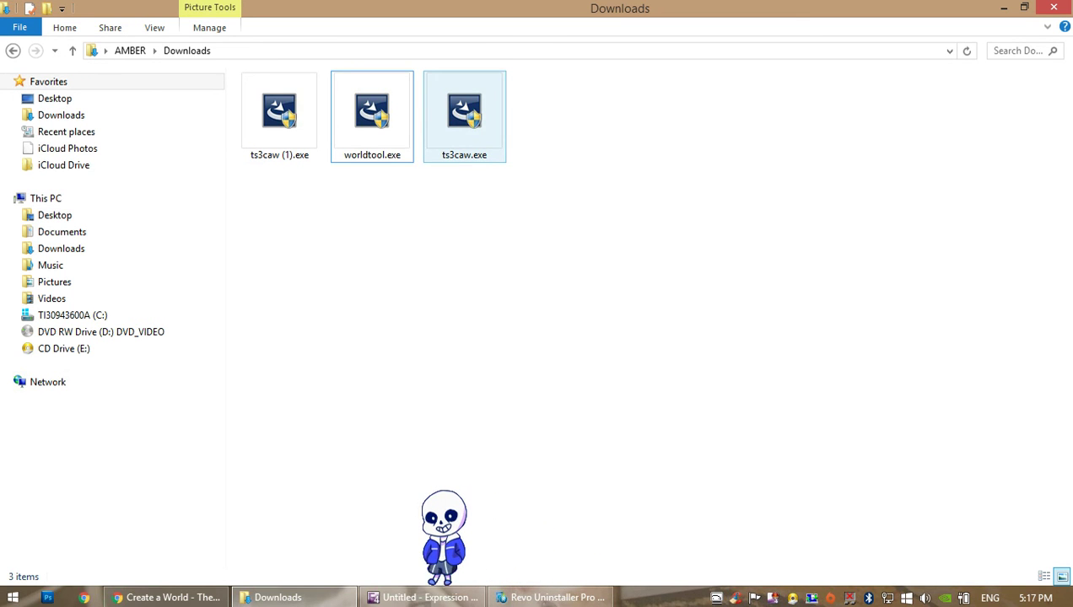
left_click(464, 117)
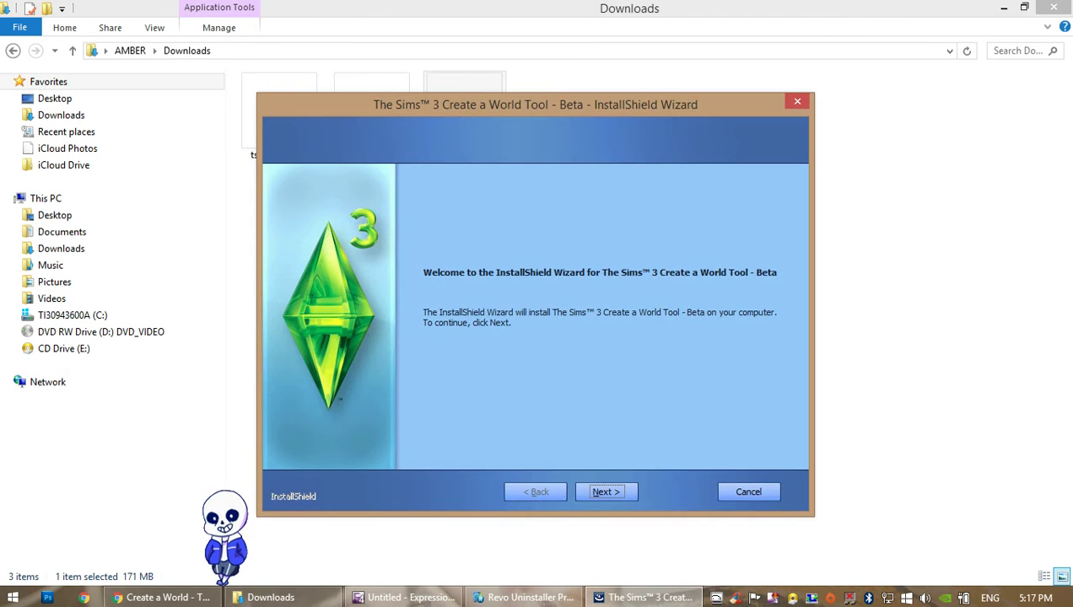
left_click(607, 491)
left_click(429, 423)
left_click(607, 491)
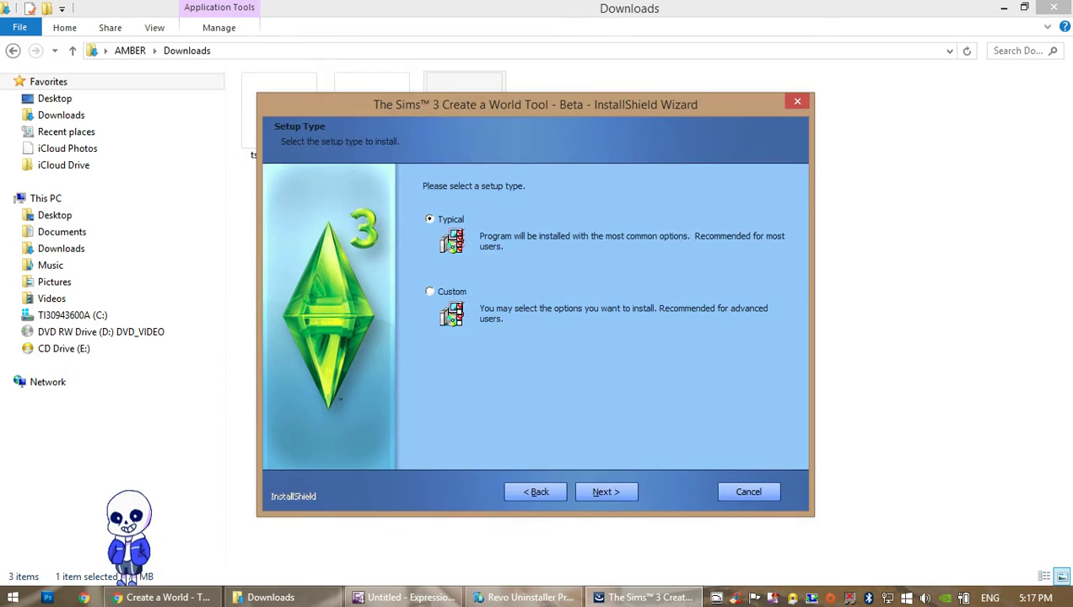
key("Return")
key("Return")
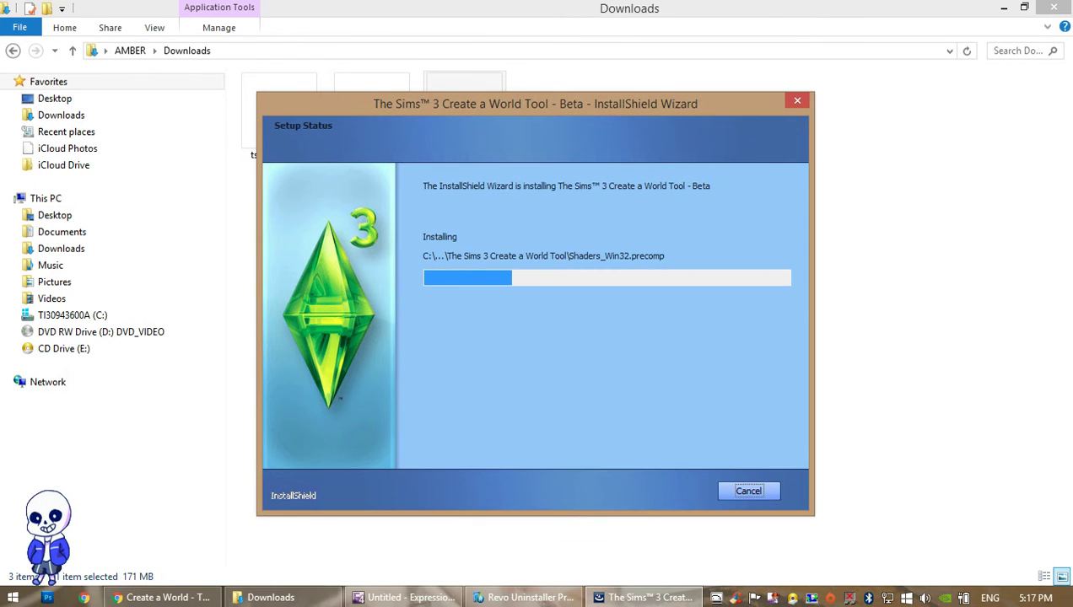
Cancel the pending leftover scan for the Create a World Tool in Revo Uninstaller Pro and close the program
left_click(523, 597)
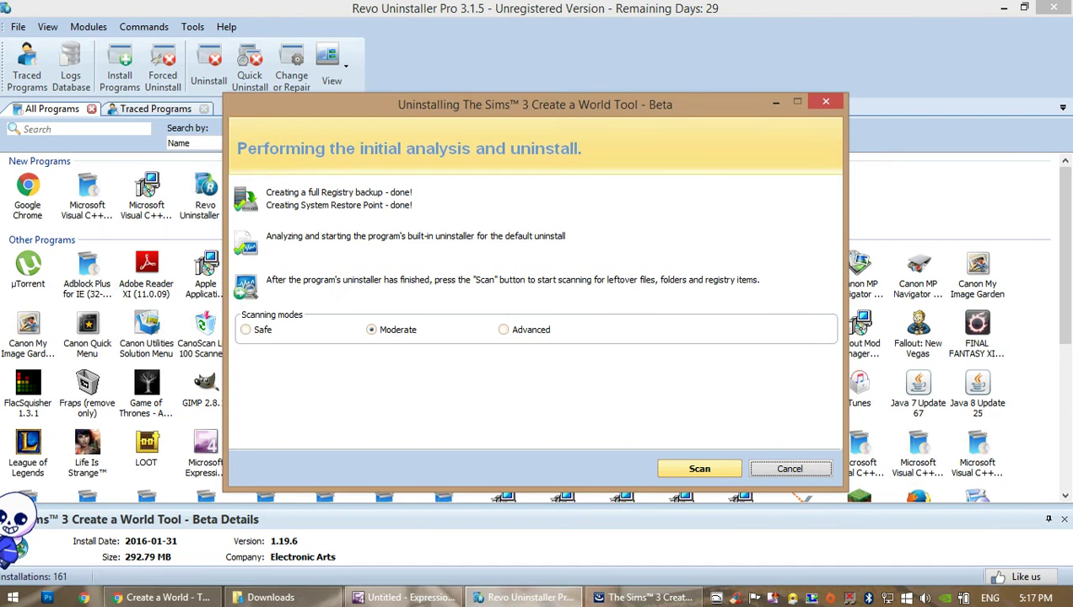
left_click(789, 469)
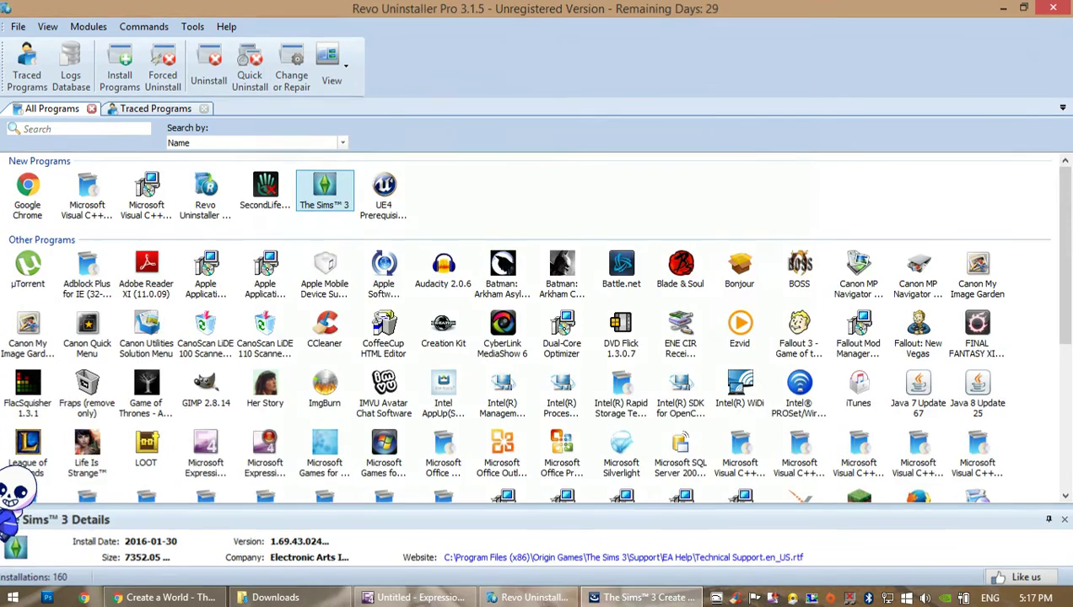
left_click(1053, 8)
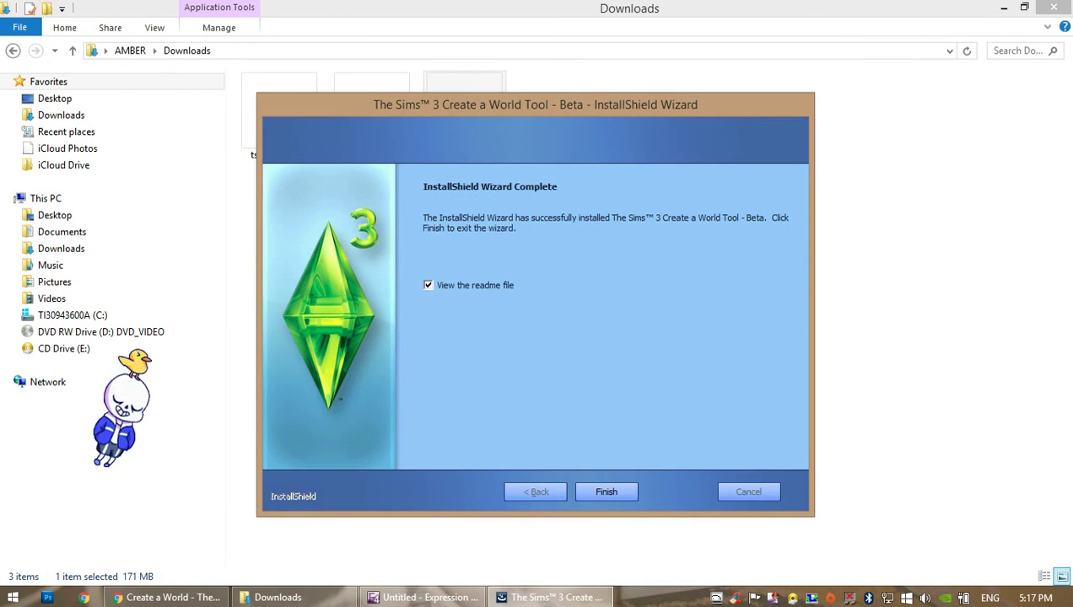
Finish the setup wizard, dismissing the readme, and open The Sims 3 Create a World Tool in a maximized window
key("Return")
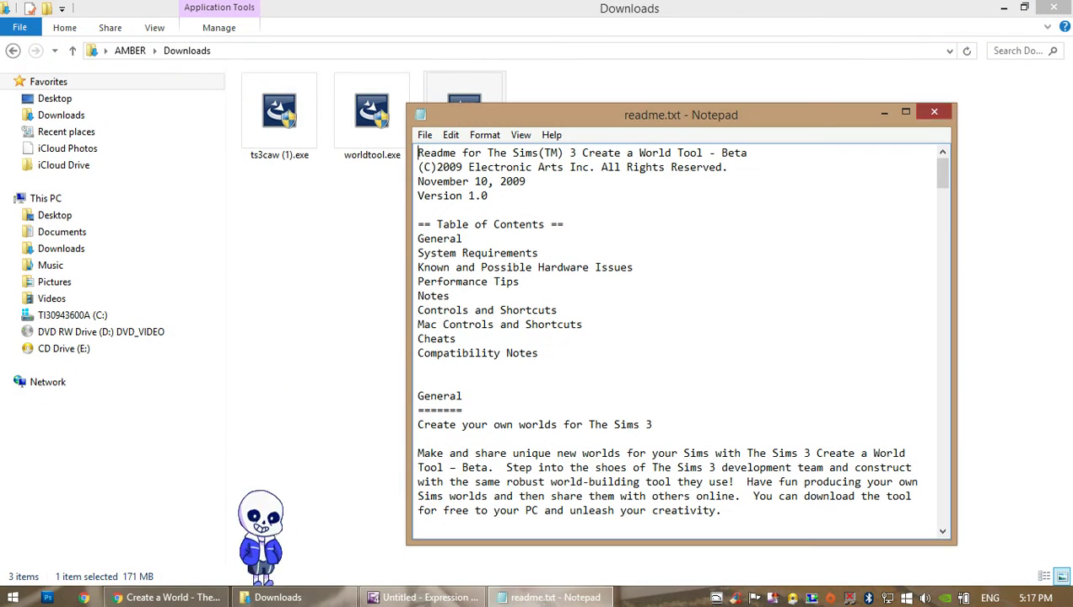
key("alt+F4")
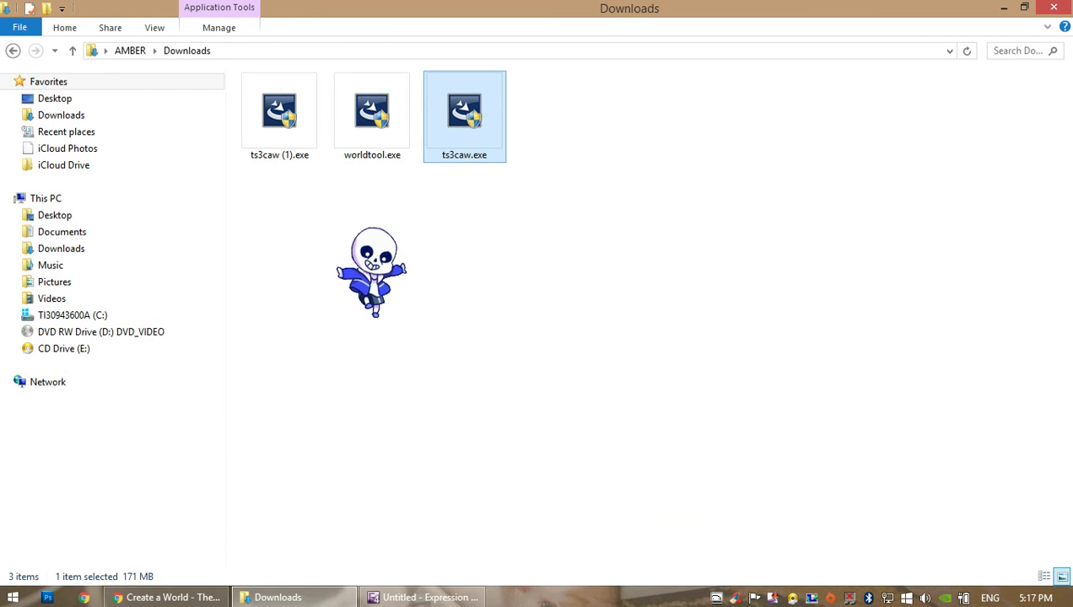
key("super+d")
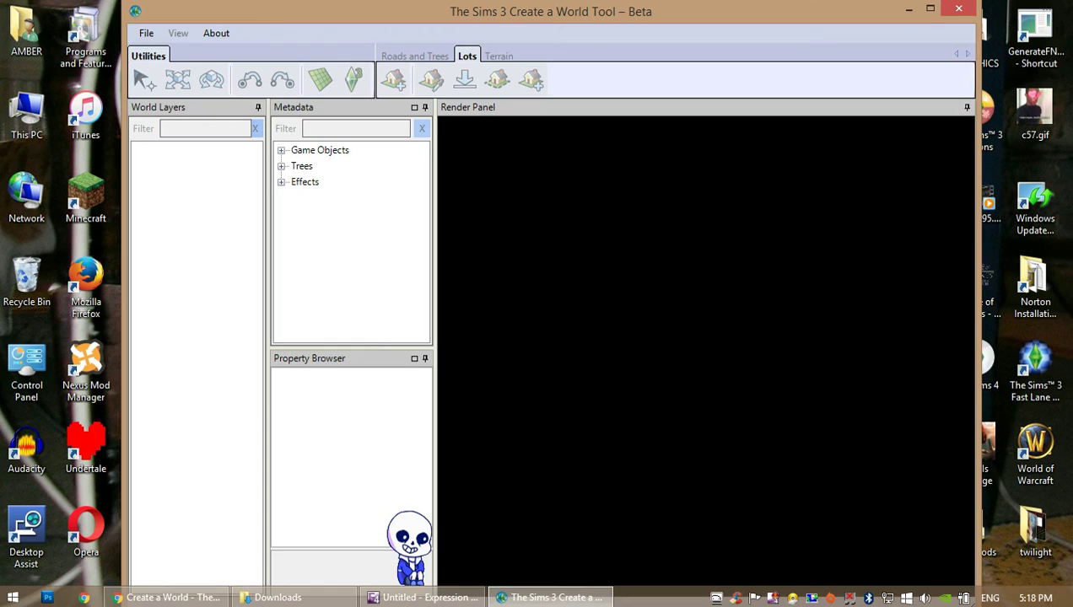
left_click(930, 9)
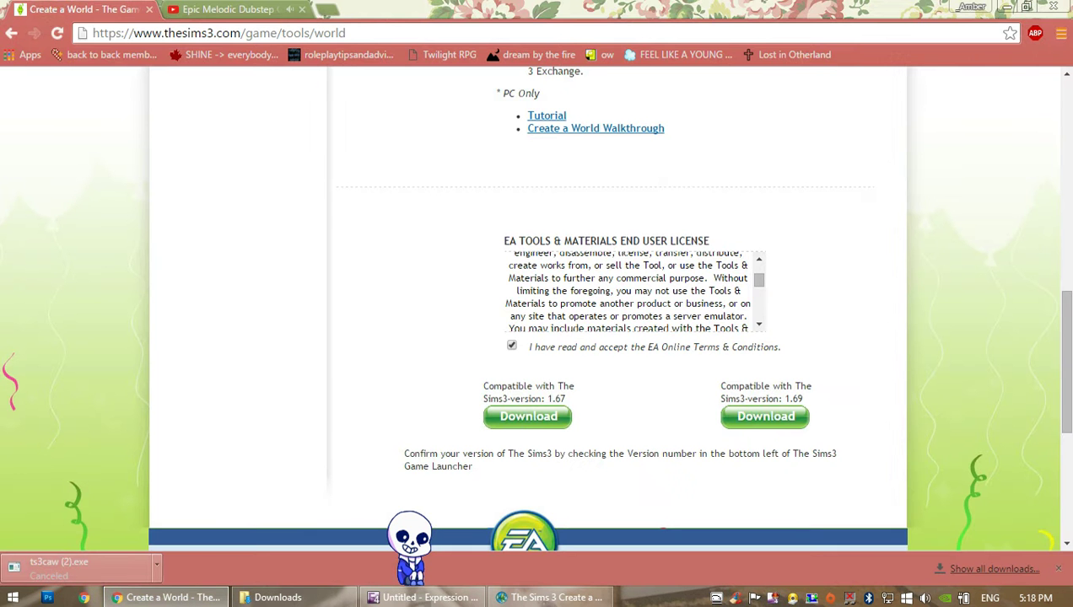
Review the download page's 1.67 and 1.69 compatibility options and license section in Chrome, dismissing the cancelled download notice
left_click_drag(748, 387, 792, 386)
left_click(792, 388)
left_click(371, 34)
left_click_drag(473, 152, 455, 73)
left_click(455, 101)
left_click_drag(707, 453, 764, 398)
left_click(764, 399)
left_click(1057, 568)
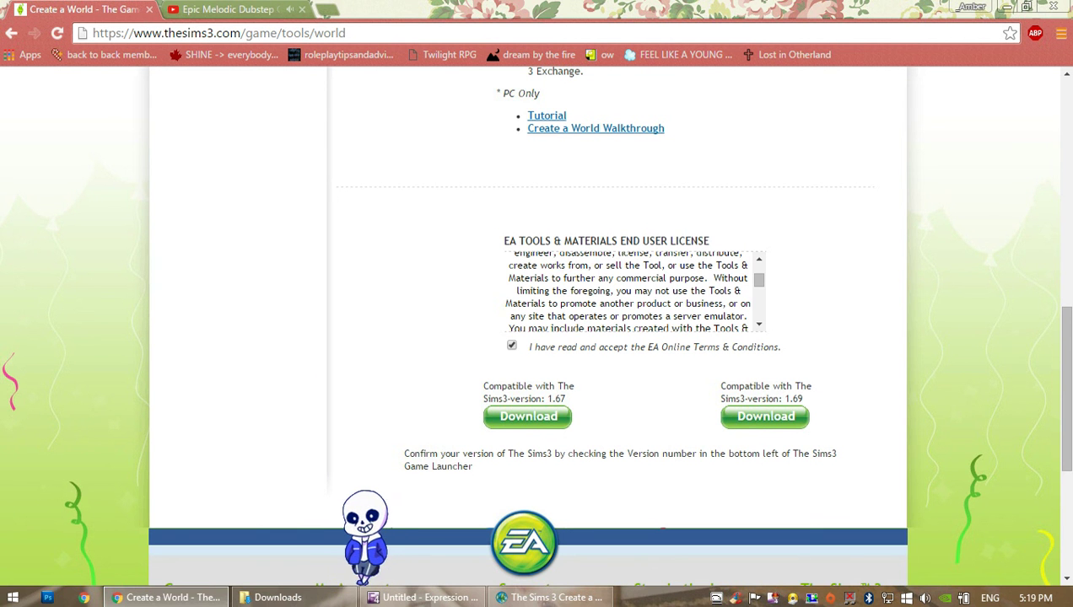
scroll(633, 292, "up", 4)
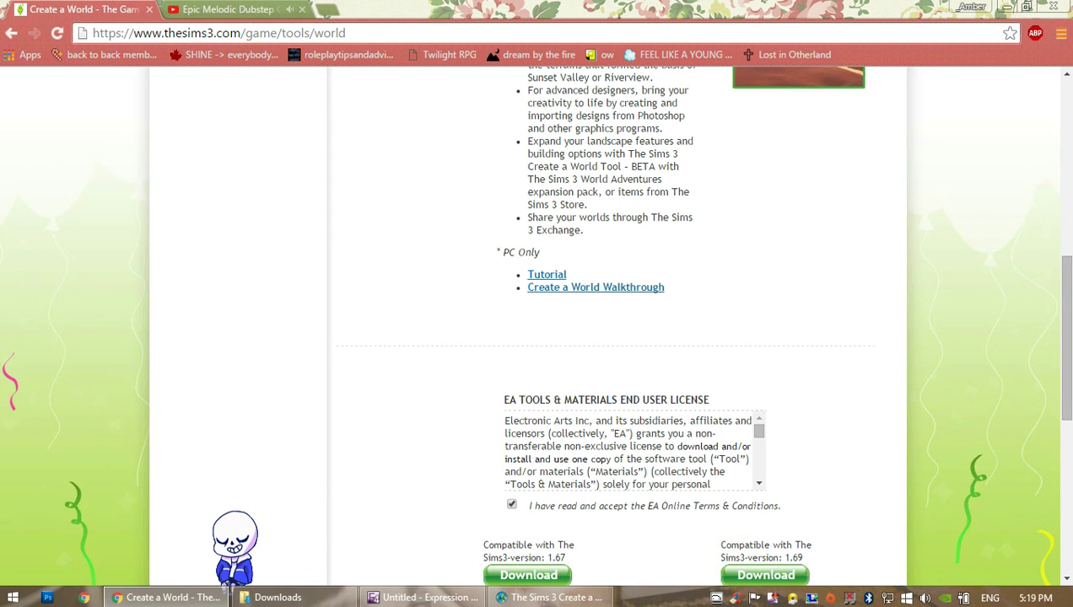
scroll(536, 337, "down", 2)
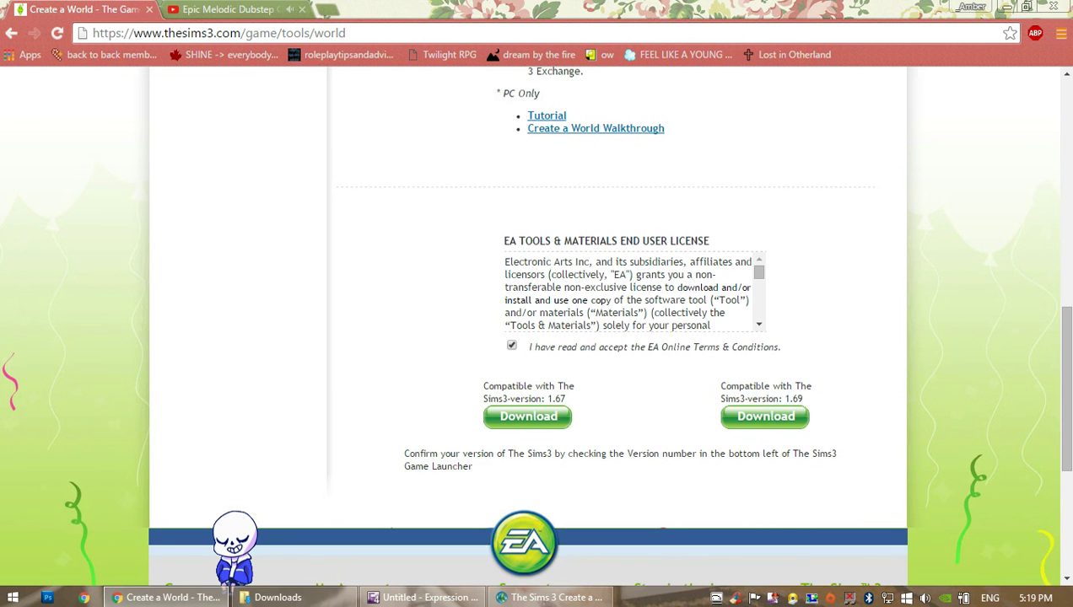
scroll(536, 337, "up", 7)
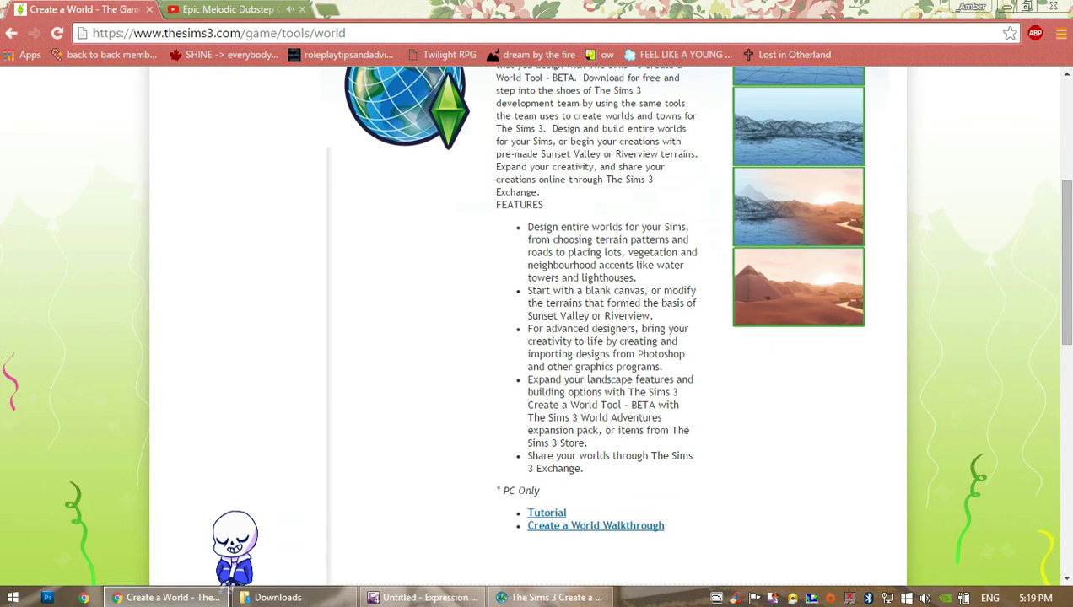